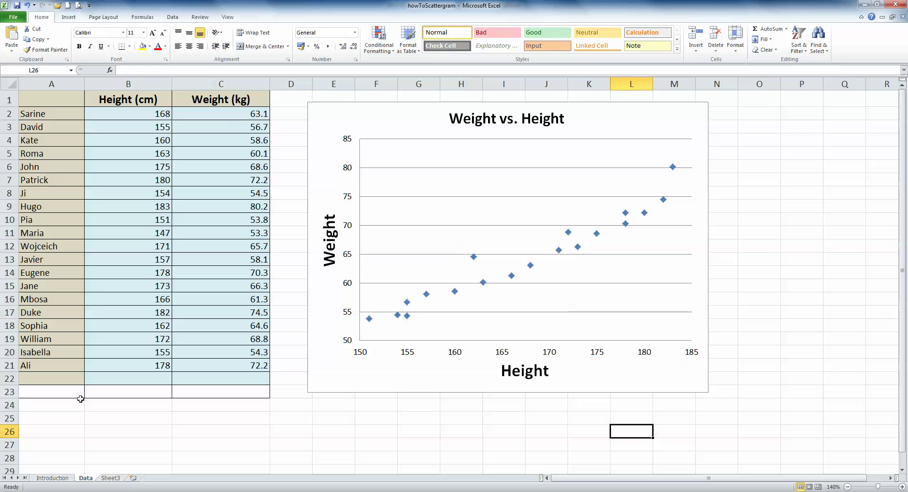
- Replace the existing chart with a new markers-only scatter chart of the height and weight data in B1:C21
left_click(330, 389)
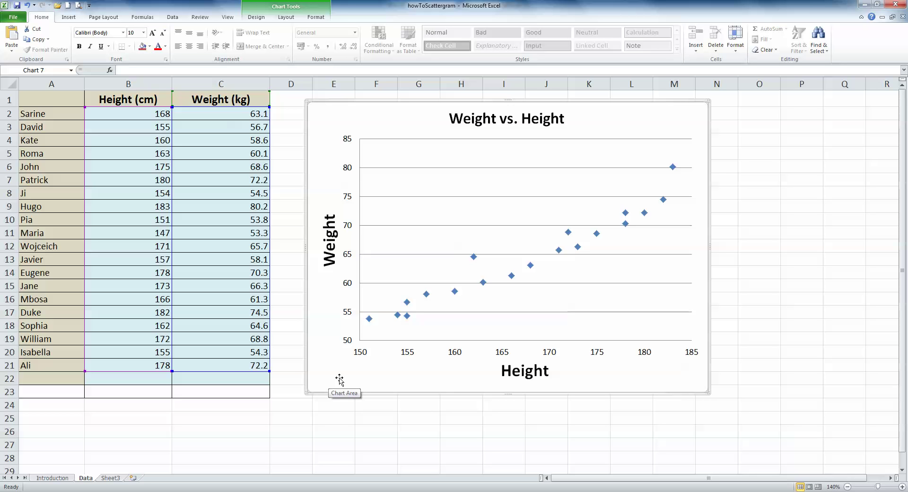
key("Delete")
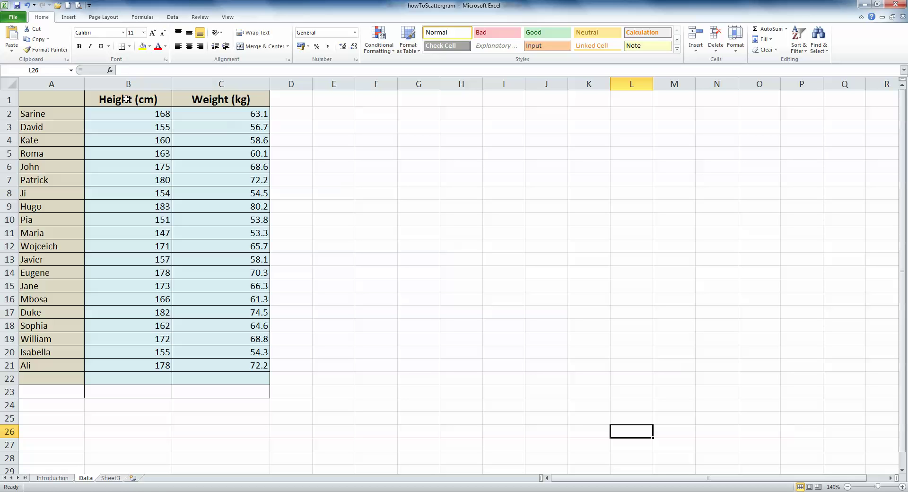
left_click_drag(126, 98, 252, 364)
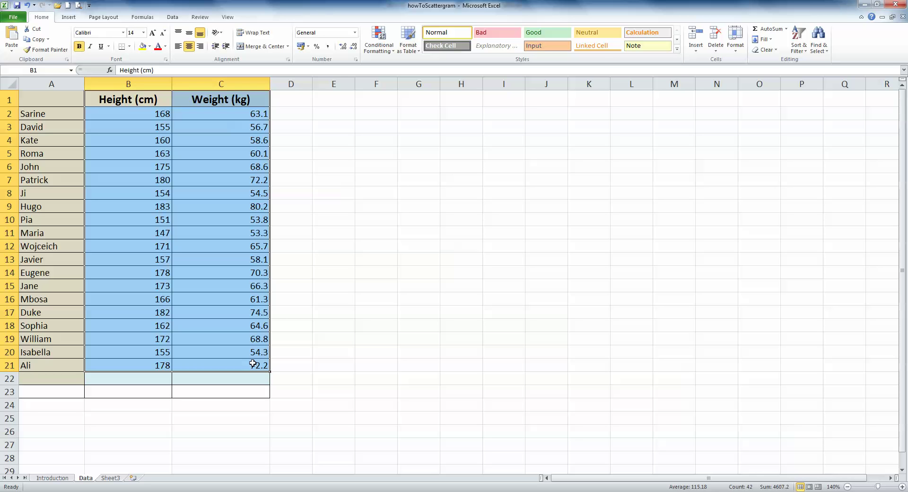
left_click(67, 17)
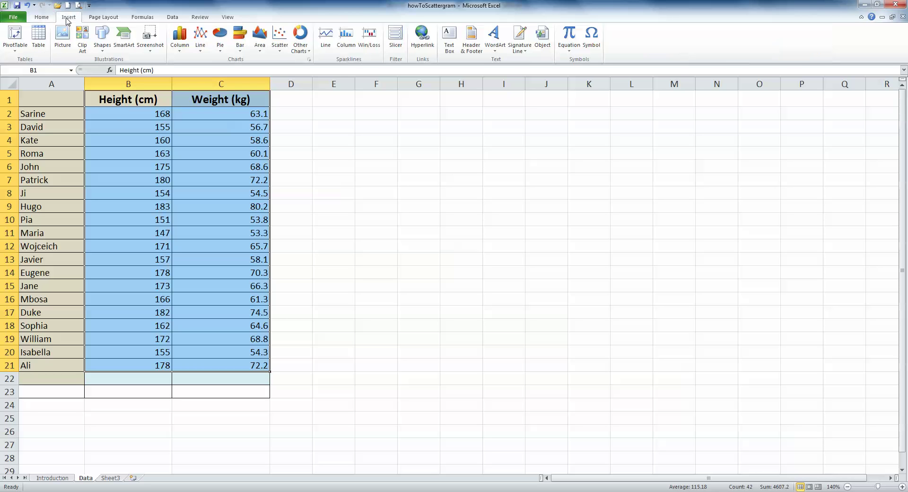
left_click(281, 46)
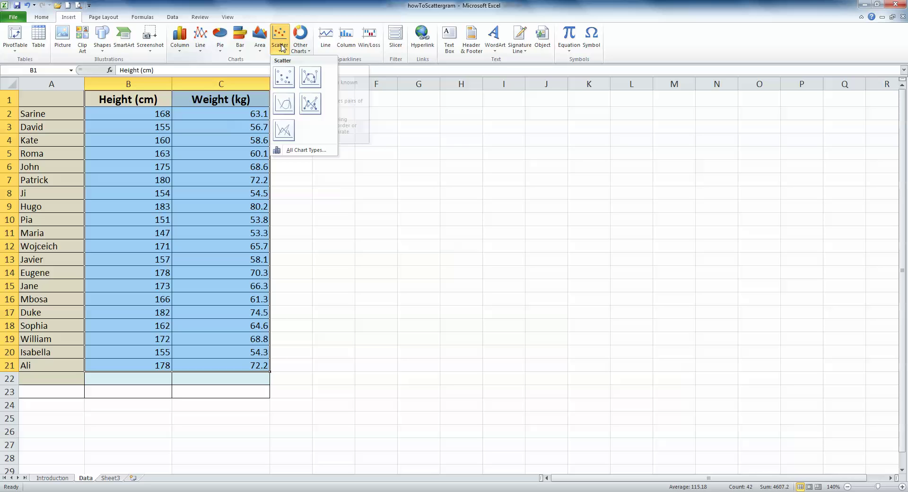
left_click(286, 79)
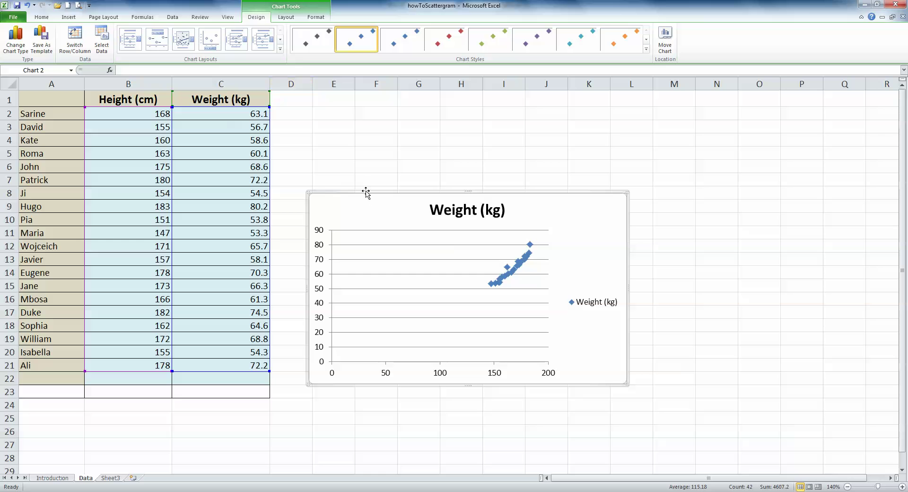
- Position and enlarge the scatter chart beside the table so it spans rows 1 to 23, and apply chart Layout 1
left_click_drag(367, 195, 345, 103)
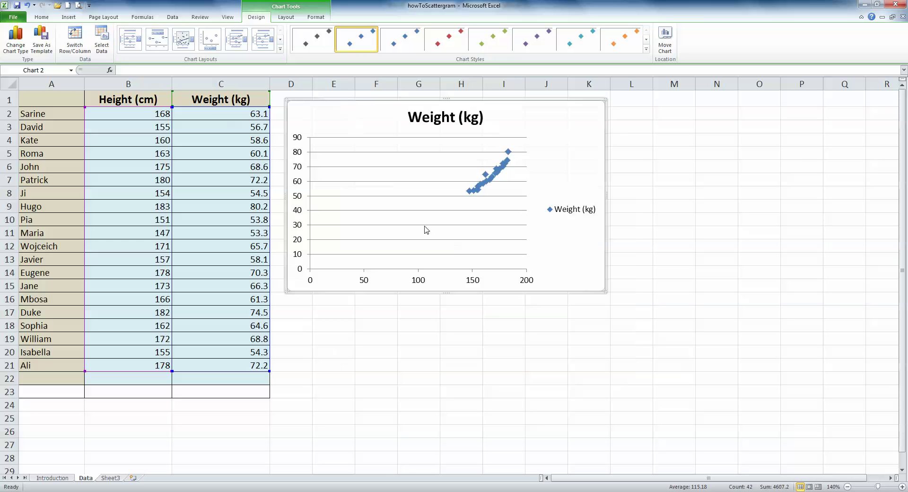
left_click_drag(604, 292, 676, 393)
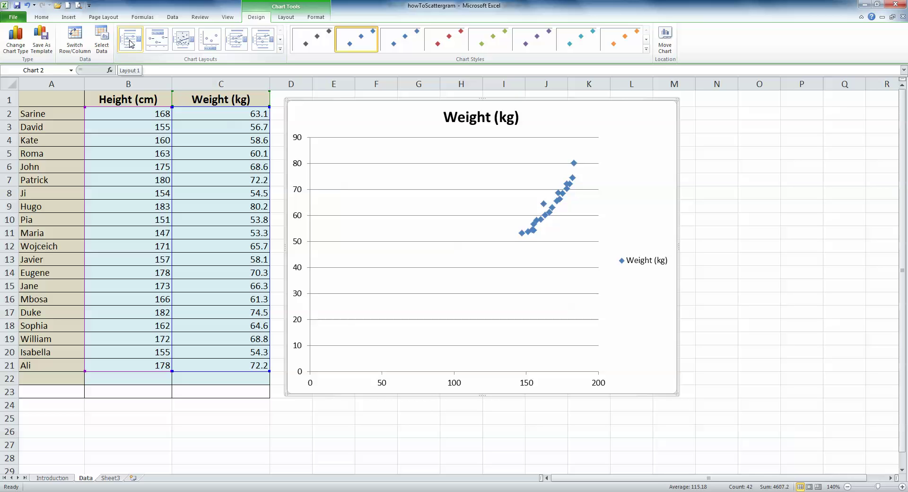
left_click(131, 43)
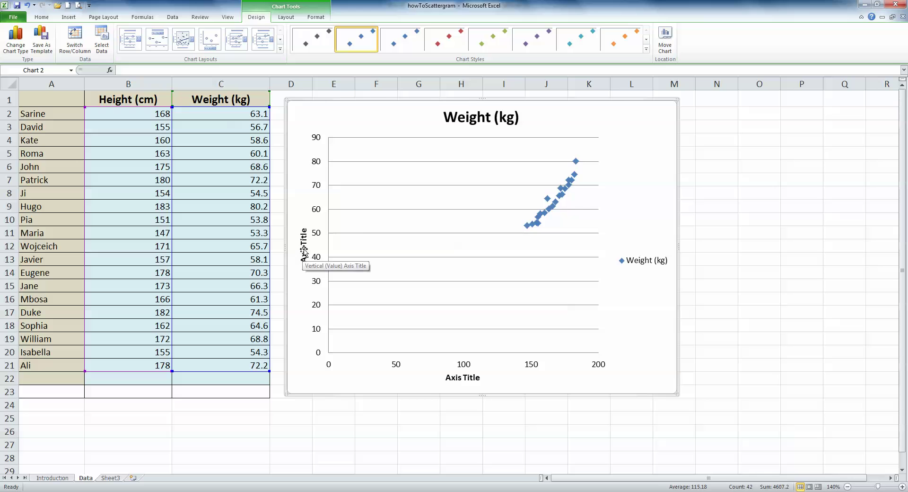
- Replace the vertical axis title's placeholder text with "Weight"
left_click(305, 231)
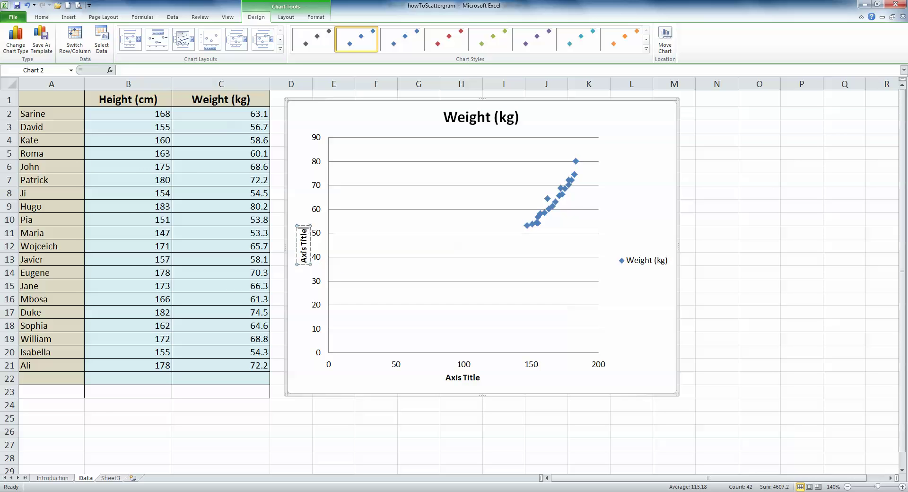
key("BackSpace")
key("BackSpace")
key("BackSpace")
key("BackSpace")
key("BackSpace")
key("BackSpace")
key("BackSpace")
key("BackSpace")
key("BackSpace")
key("BackSpace")
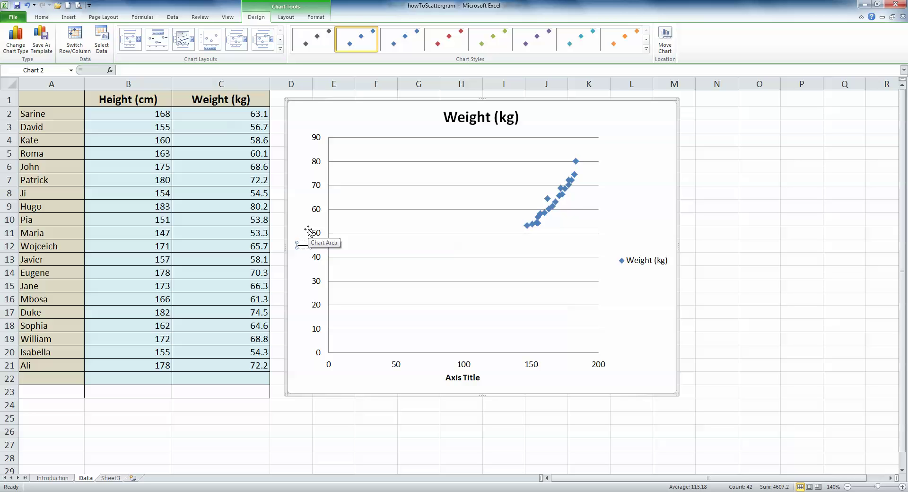
type("Weight")
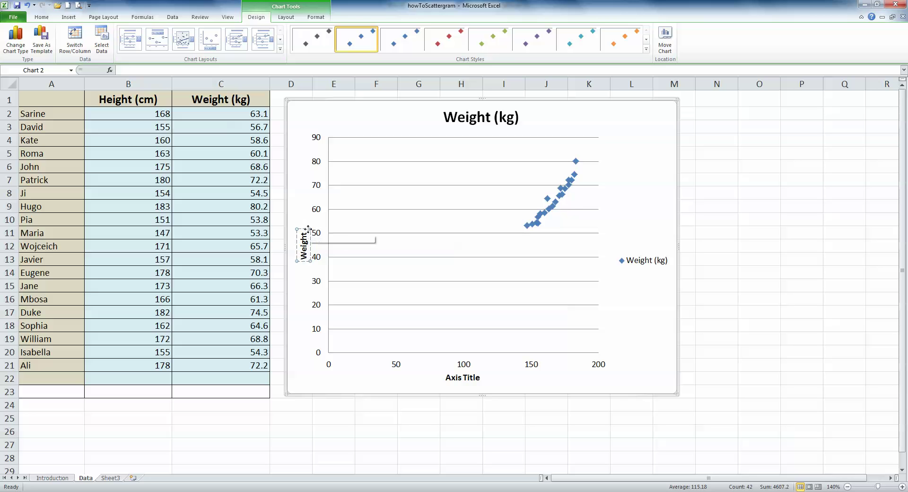
- Replace the horizontal axis title's placeholder text with "Height"
left_click(475, 377)
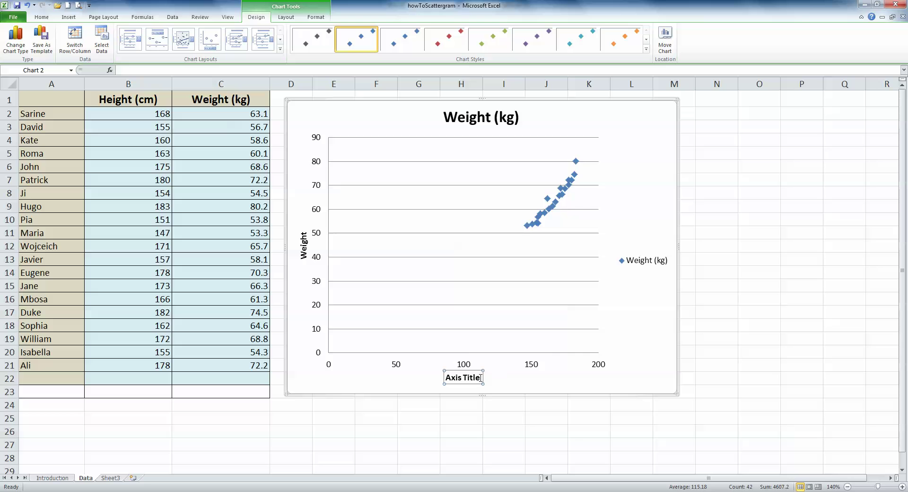
left_click_drag(480, 378, 447, 378)
type("Height")
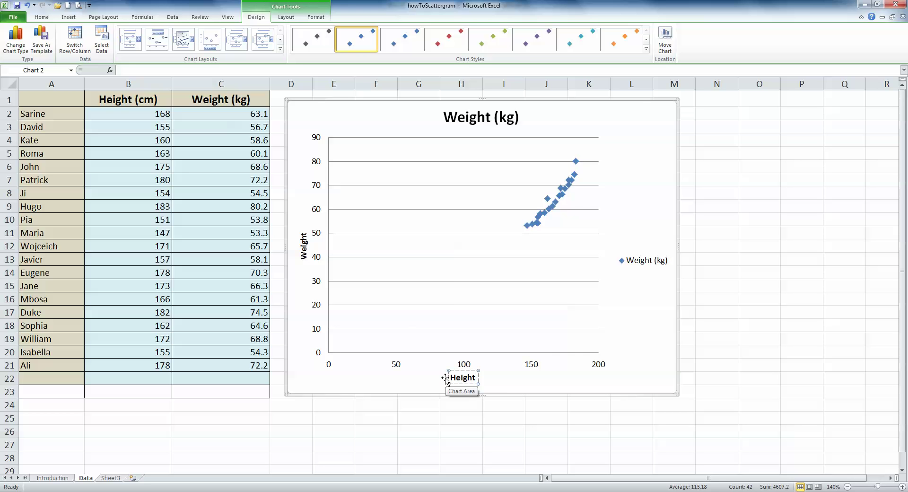
left_click(517, 384)
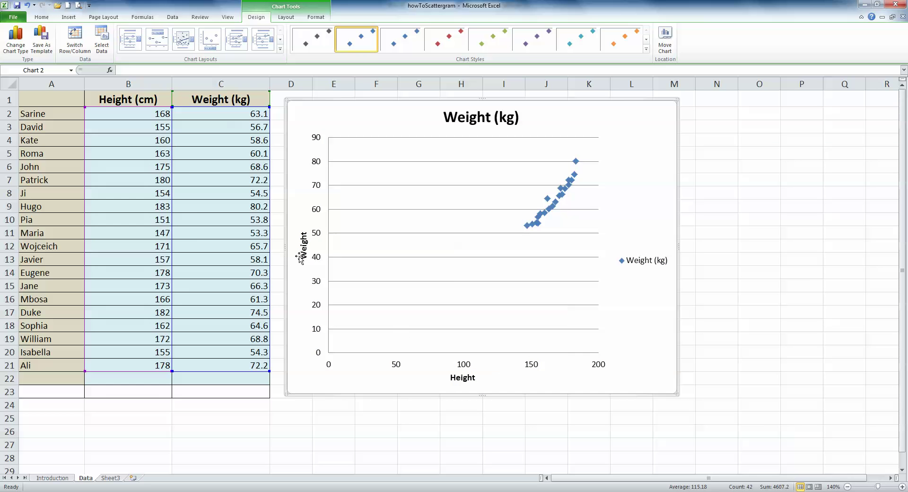
- Set the font size of both the Weight and Height axis titles to 20
left_click(305, 249)
left_click(37, 16)
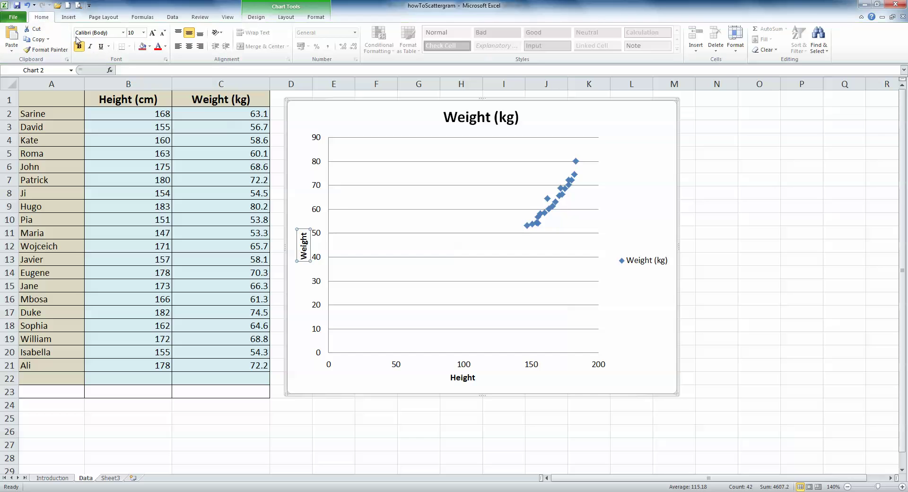
left_click(143, 33)
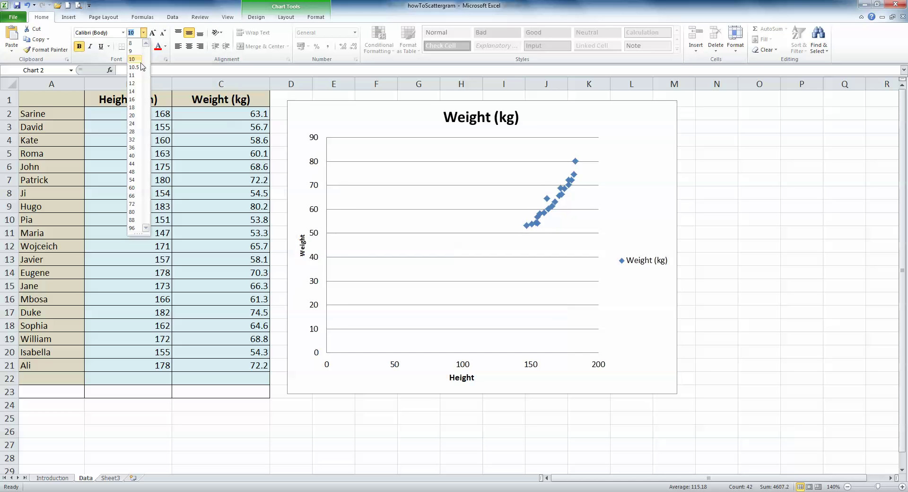
left_click(133, 116)
left_click(467, 377)
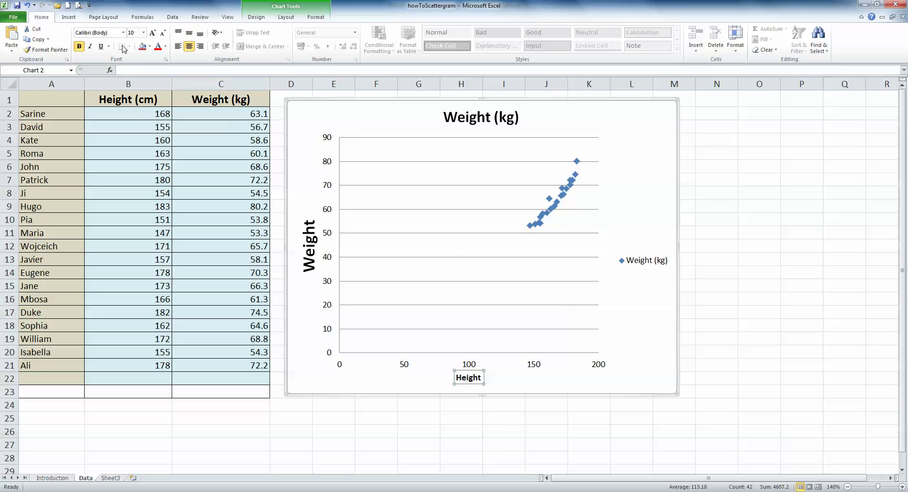
left_click(143, 32)
left_click(133, 116)
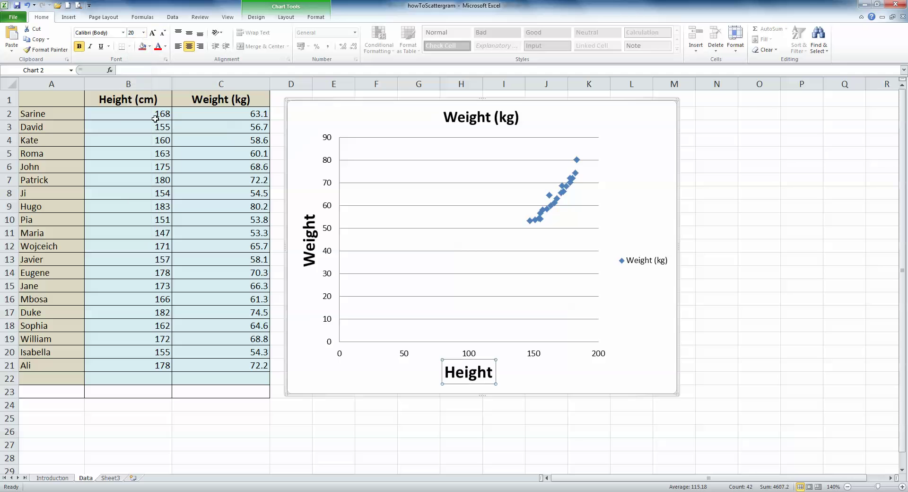
- Delete the chart's legend and change the chart title to "Weight vs. Height"
left_click(637, 266)
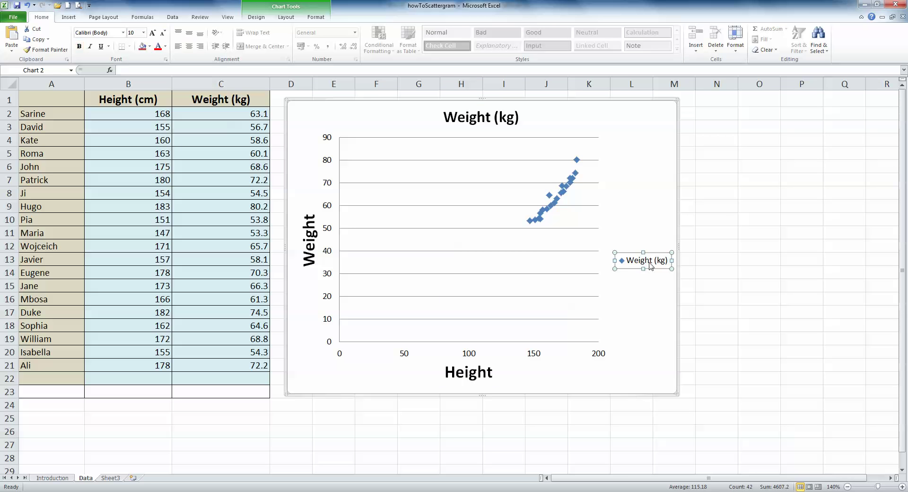
key("Delete")
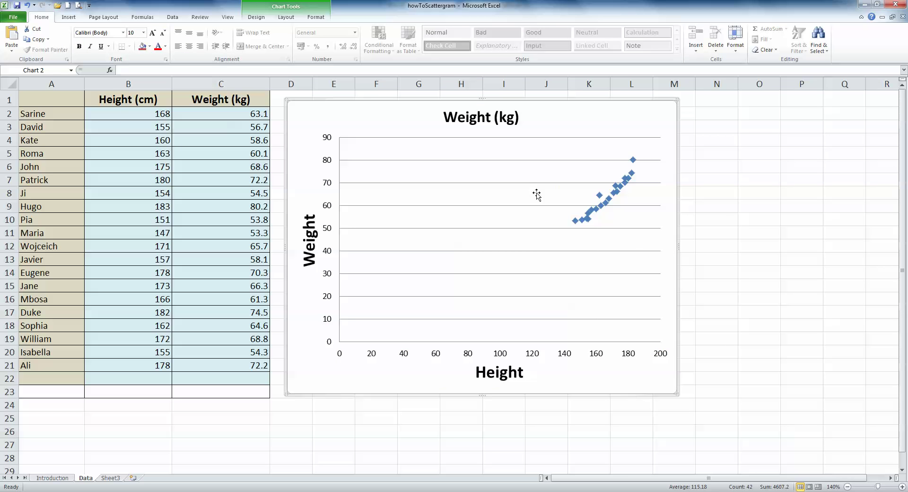
left_click(493, 120)
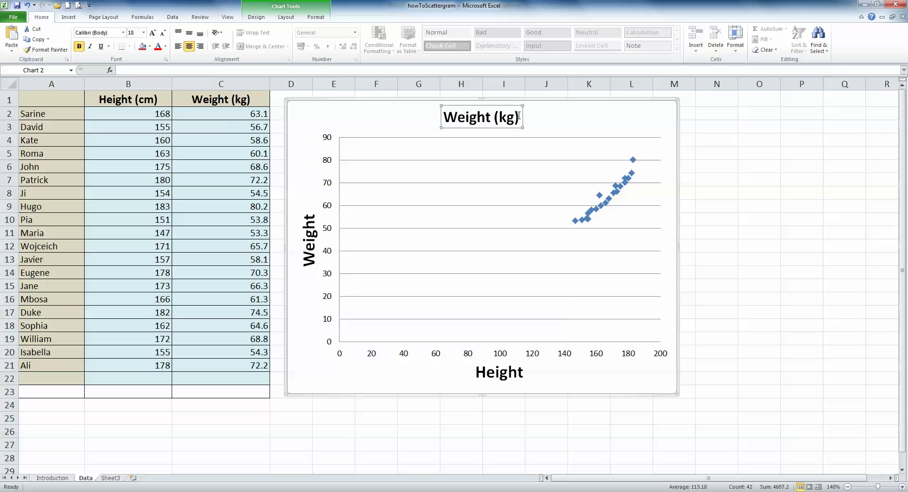
left_click_drag(518, 115, 494, 118)
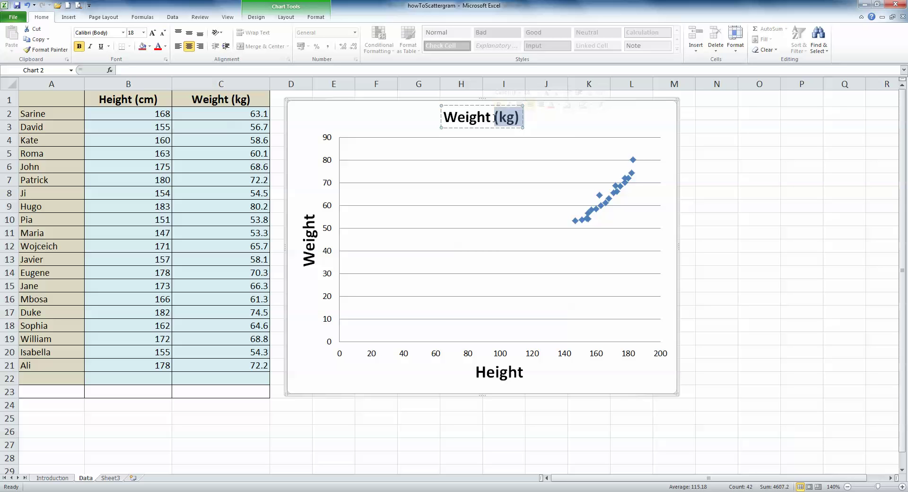
type("vs. He")
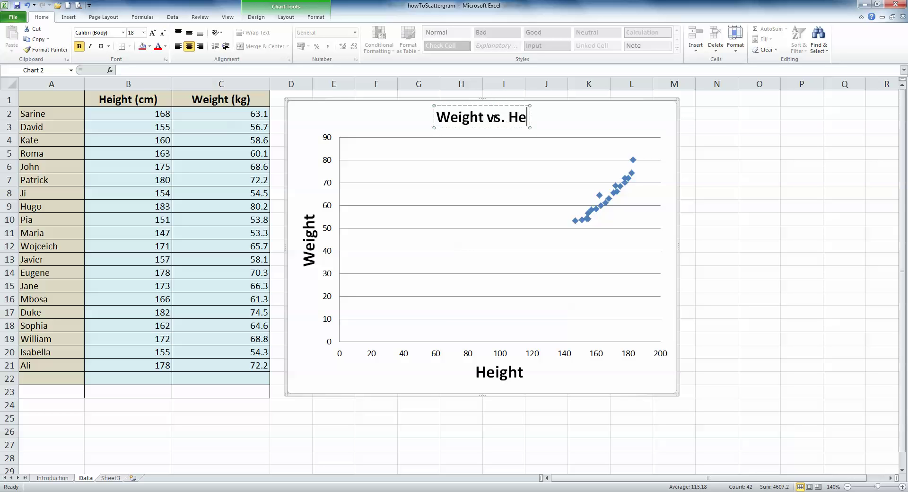
type("ight")
left_click(739, 207)
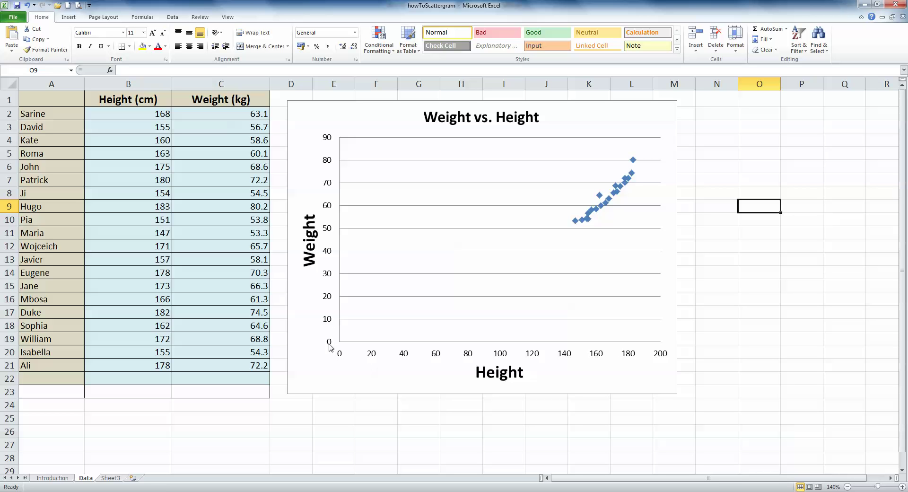
- Set the vertical axis minimum to a fixed value of 50
left_click(330, 231)
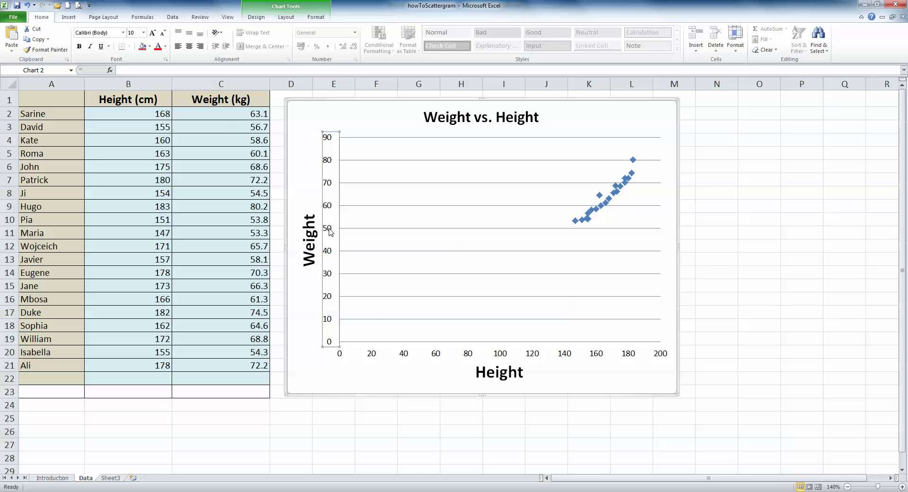
right_click(330, 231)
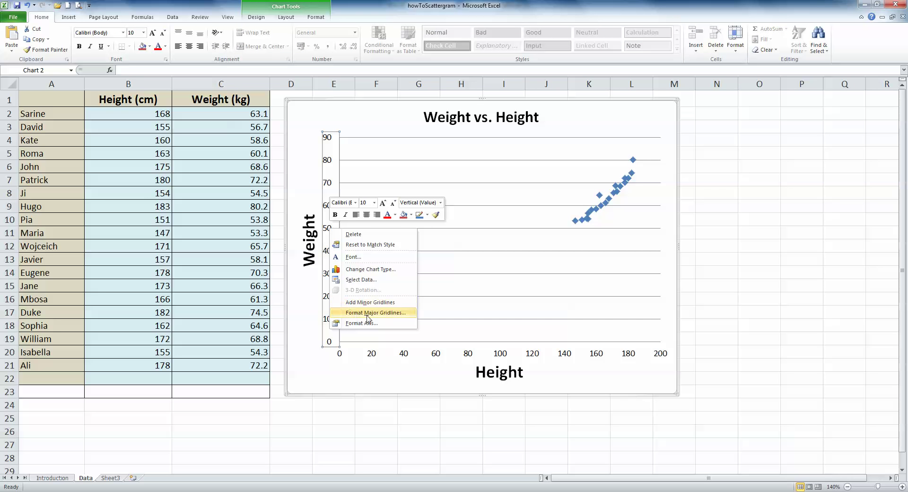
left_click(381, 324)
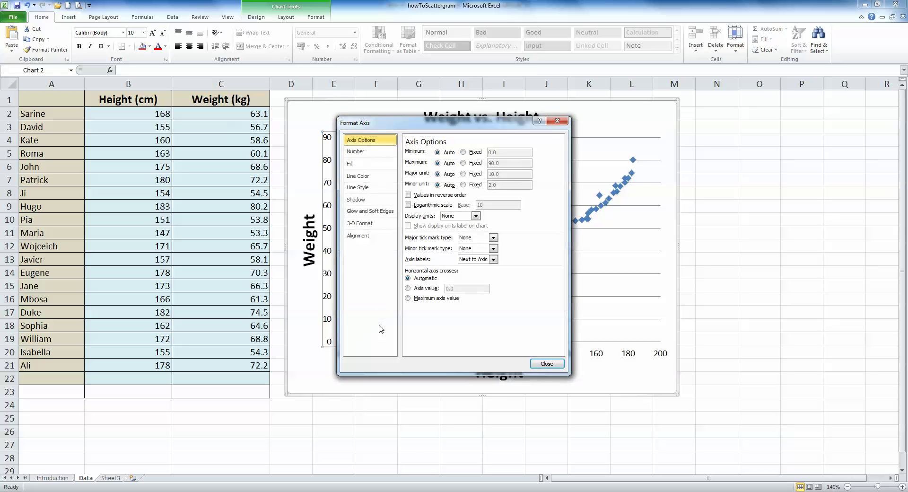
left_click_drag(433, 127, 473, 128)
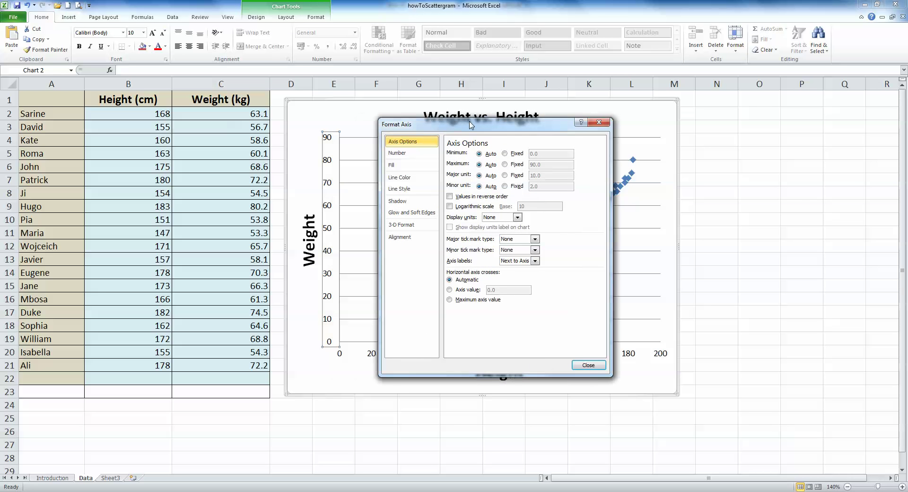
left_click(505, 154)
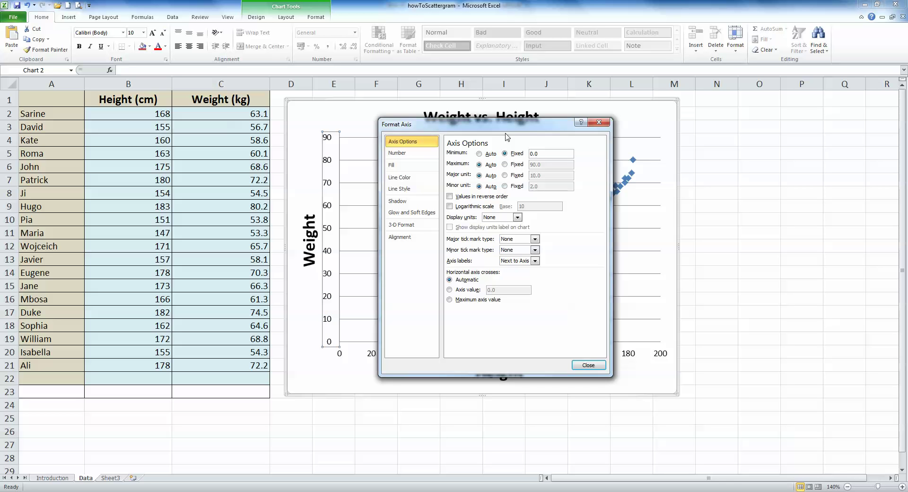
left_click_drag(507, 125, 510, 247)
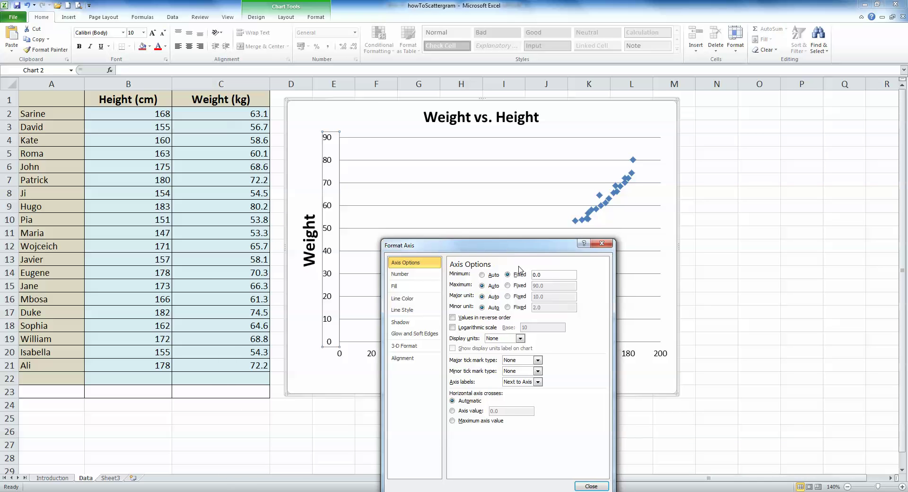
type("50")
left_click(591, 486)
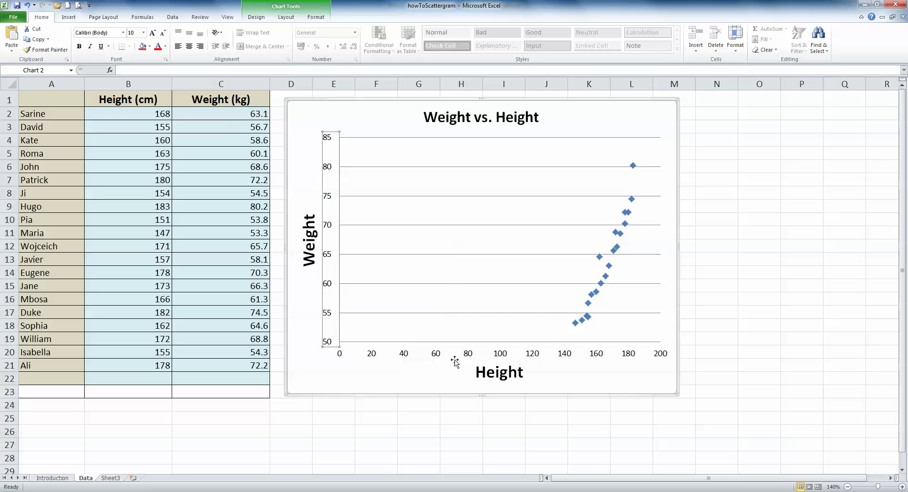
- Set the horizontal (Height) axis minimum to a fixed value of 140
left_click(501, 355)
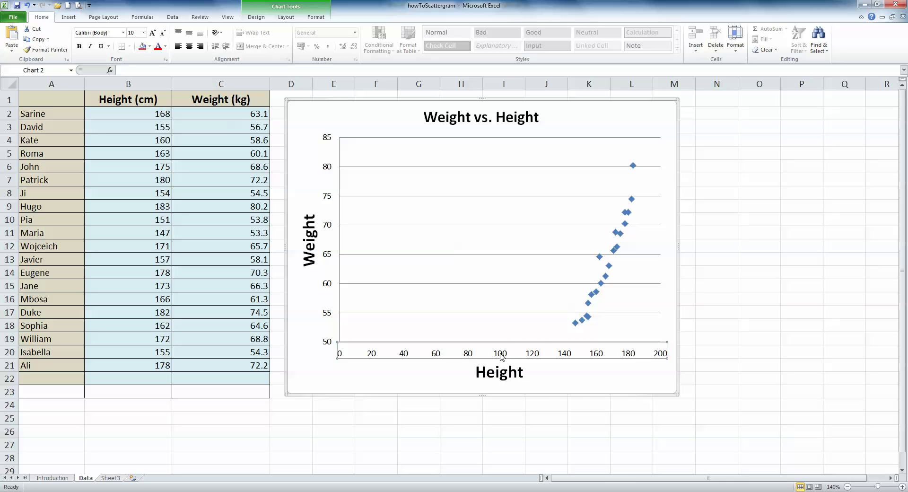
right_click(501, 356)
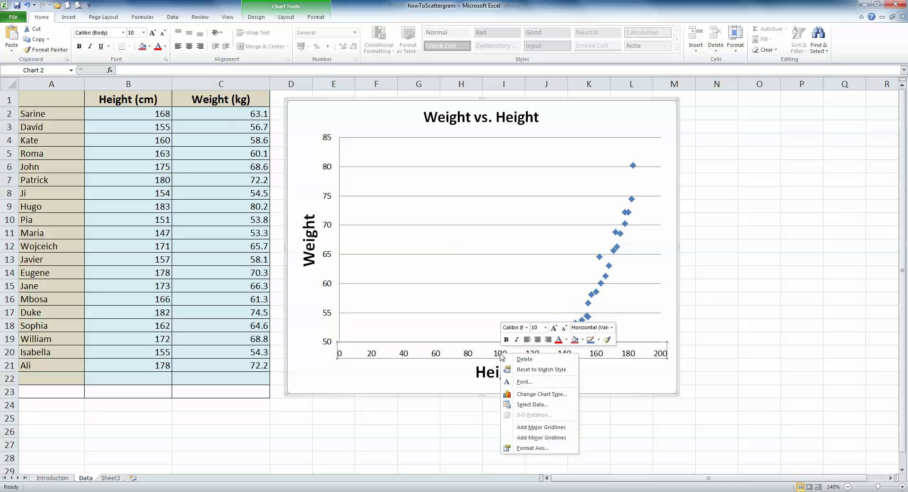
left_click(533, 449)
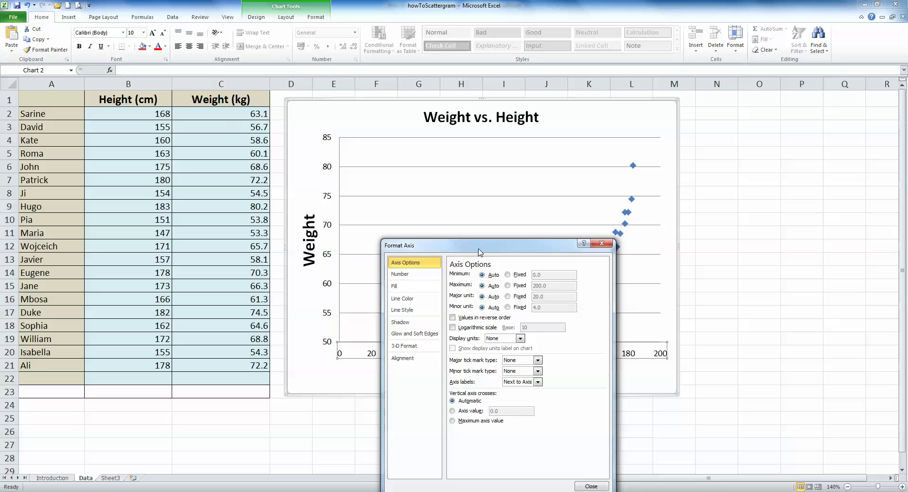
left_click_drag(475, 243, 391, 53)
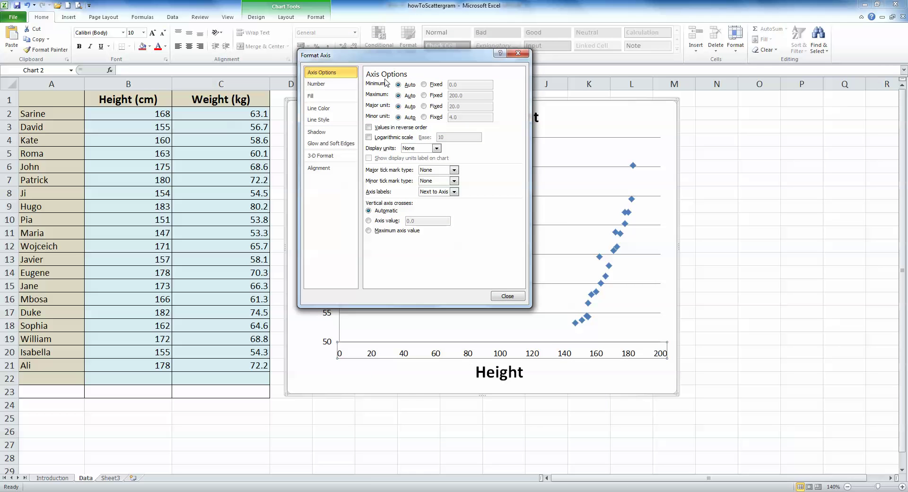
left_click(423, 84)
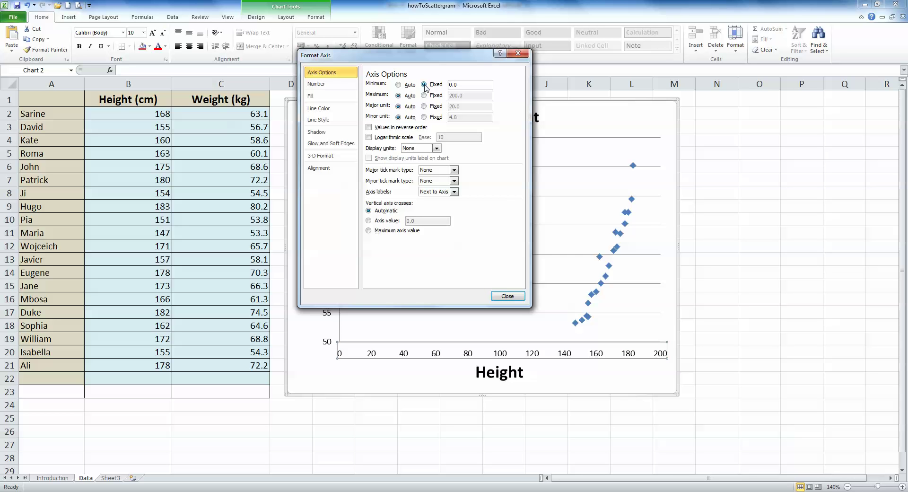
left_click_drag(458, 85, 439, 87)
type("140")
left_click(507, 296)
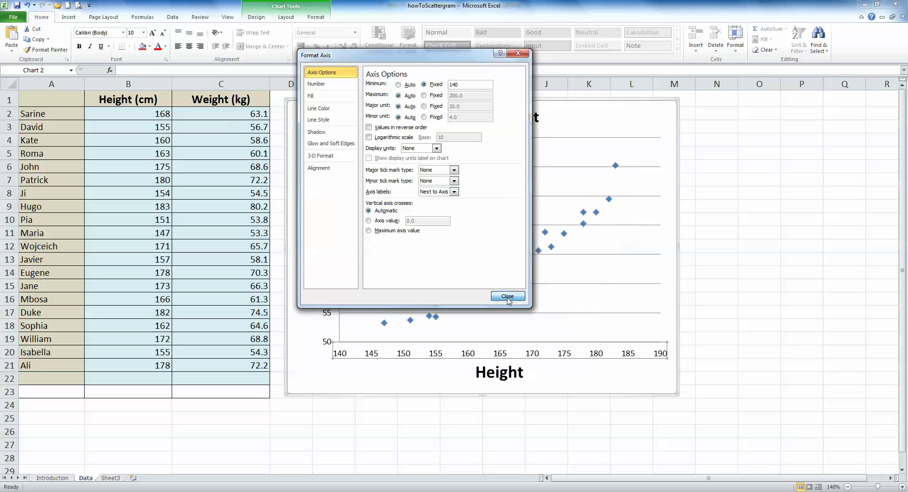
left_click(348, 384)
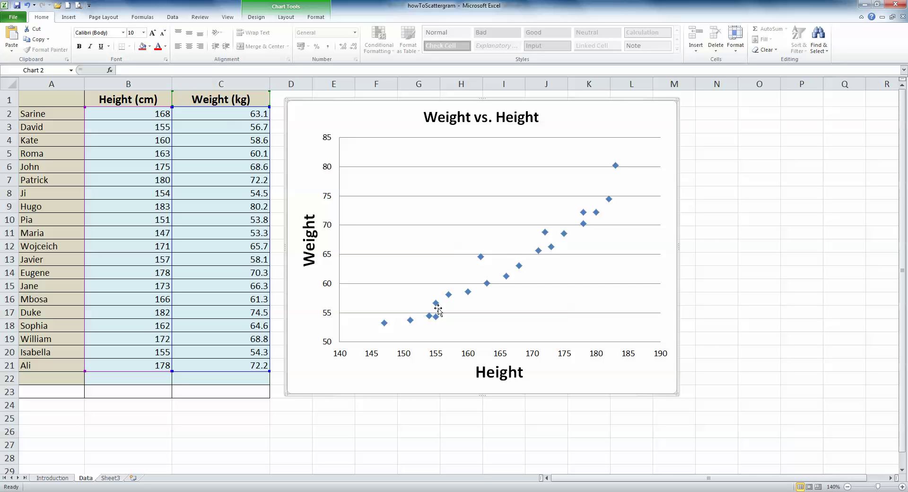
- Add a linear trendline to the Weight data series in the scatter chart, then deselect the chart
left_click(437, 305)
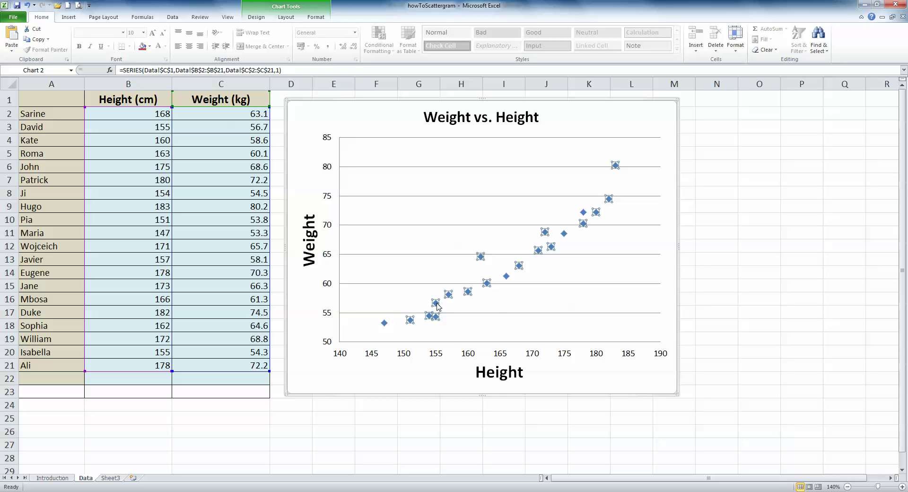
right_click(437, 304)
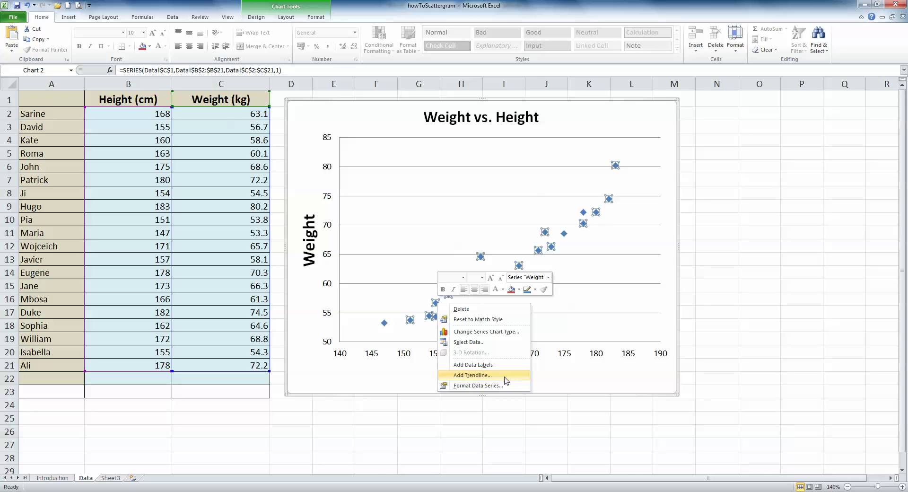
left_click(473, 374)
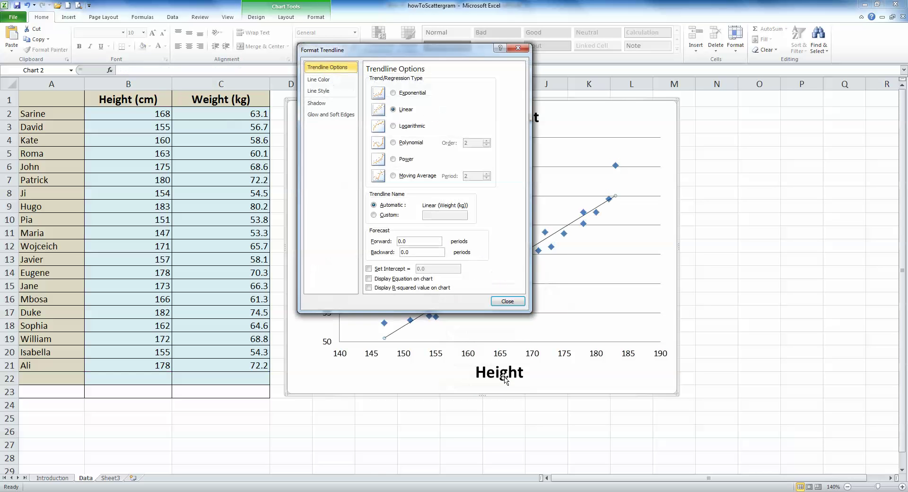
left_click_drag(420, 62, 318, 74)
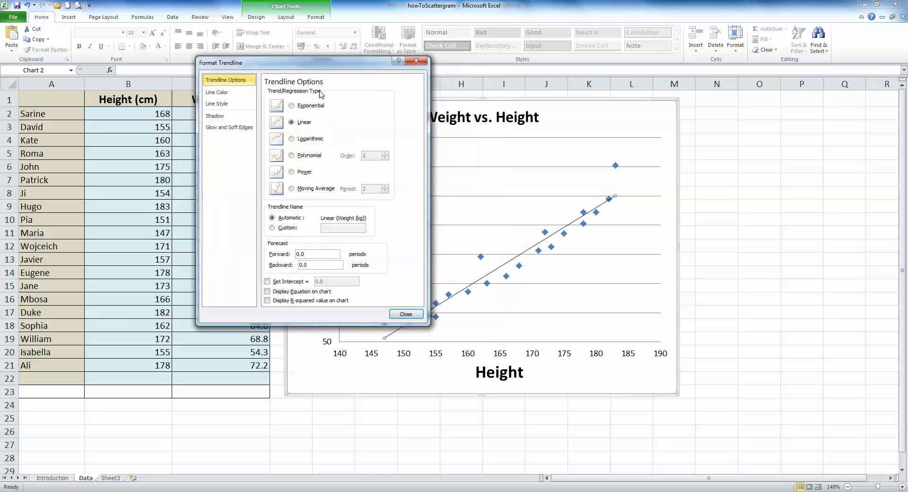
left_click(410, 318)
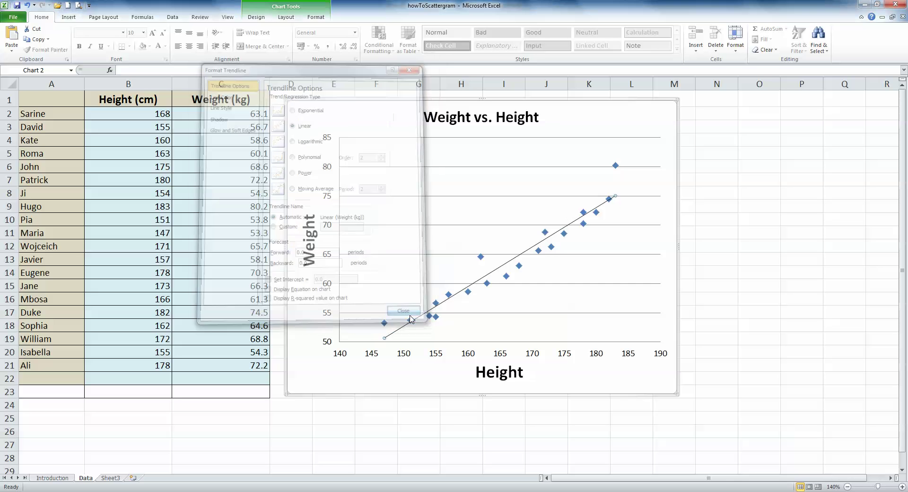
left_click(741, 323)
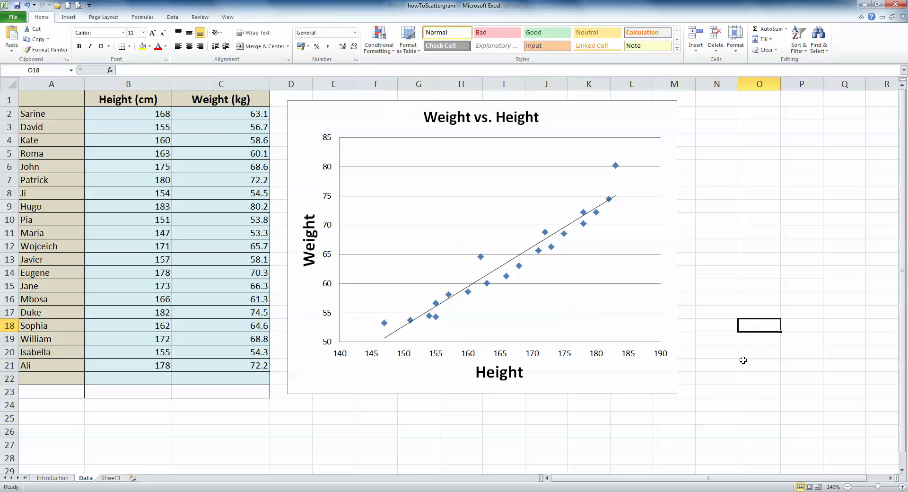